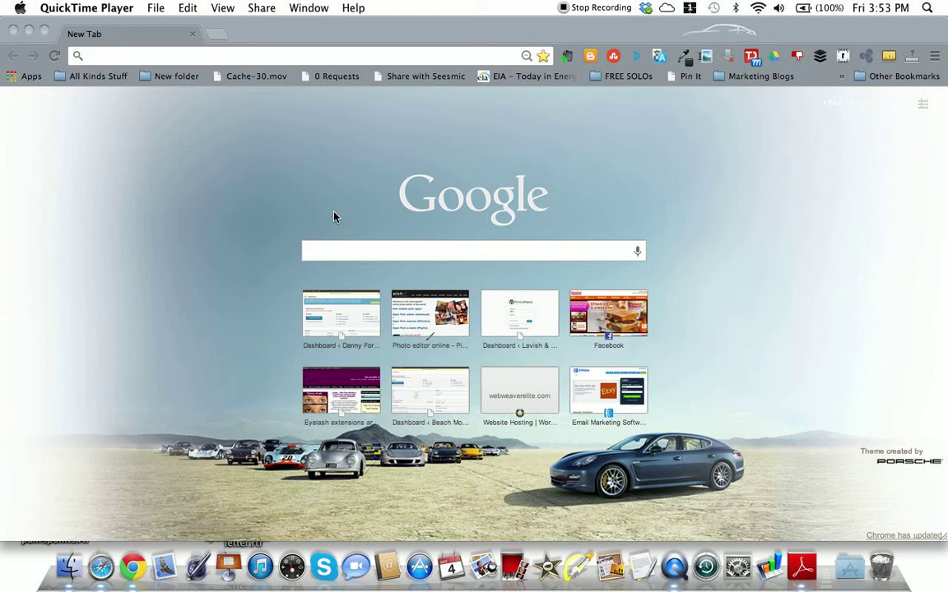
# - Focus the Google Chrome window and nudge it slightly to the right
pyautogui.click(347, 253)
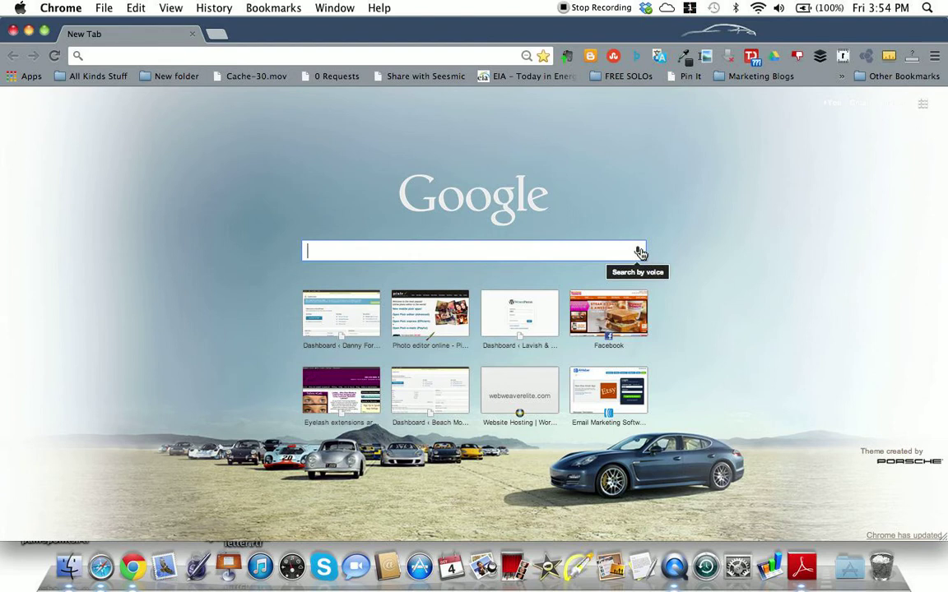
pyautogui.moveTo(610, 30); pyautogui.dragTo(616, 31)
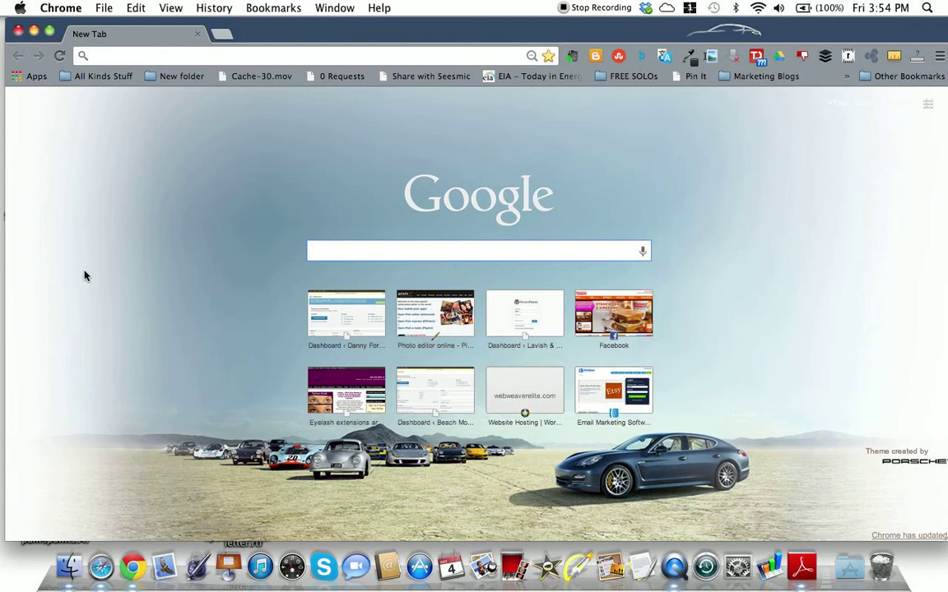
# - Show the installed Chrome apps page and move to the next page of apps
pyautogui.click(28, 80)
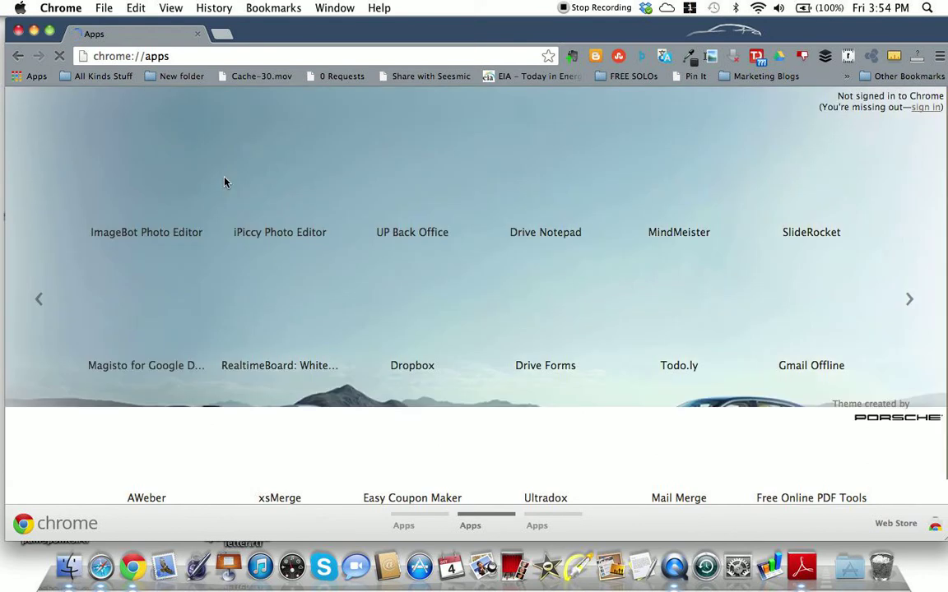
pyautogui.click(909, 302)
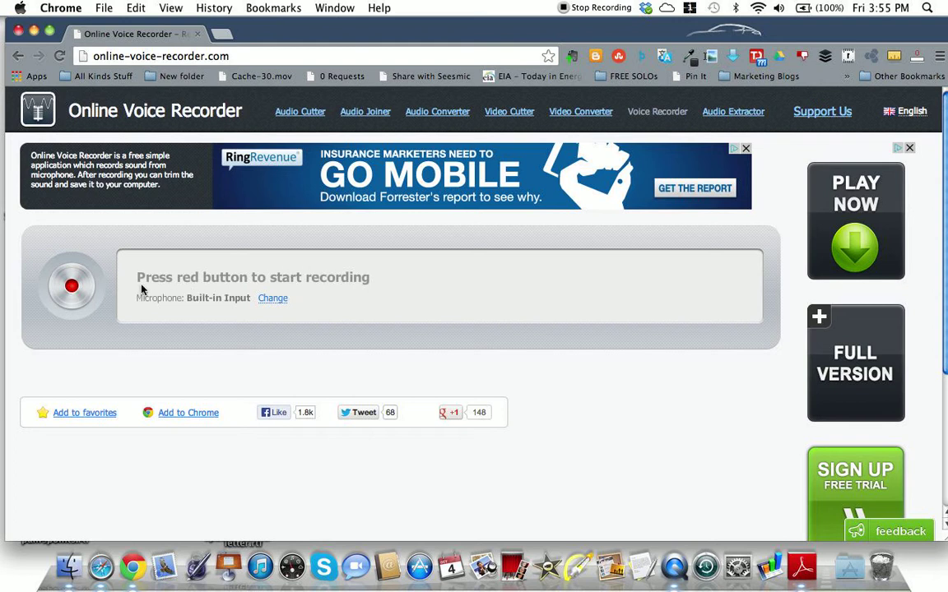
# - Start a new recording and allow the site to use the microphone
pyautogui.click(71, 287)
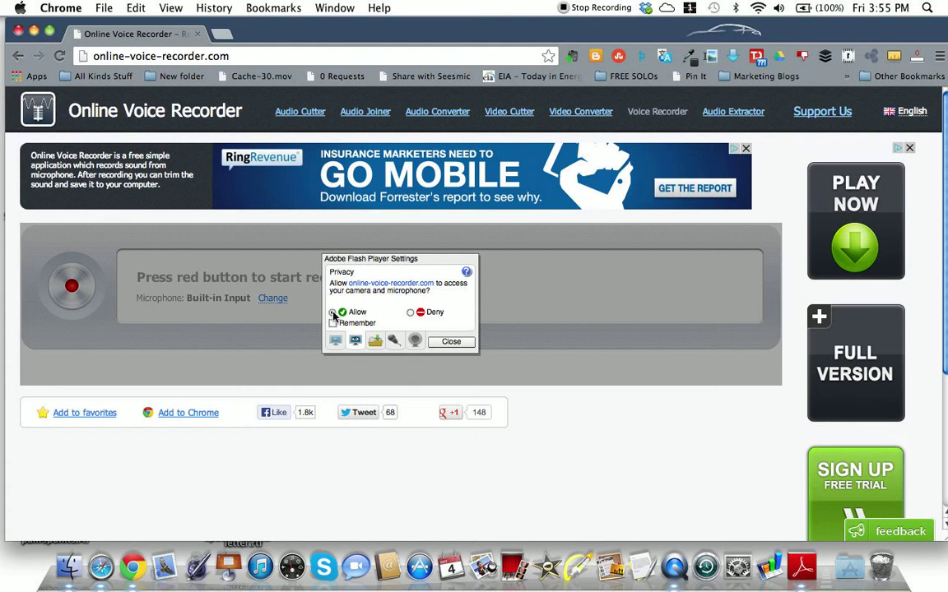
pyautogui.click(332, 313)
pyautogui.click(451, 342)
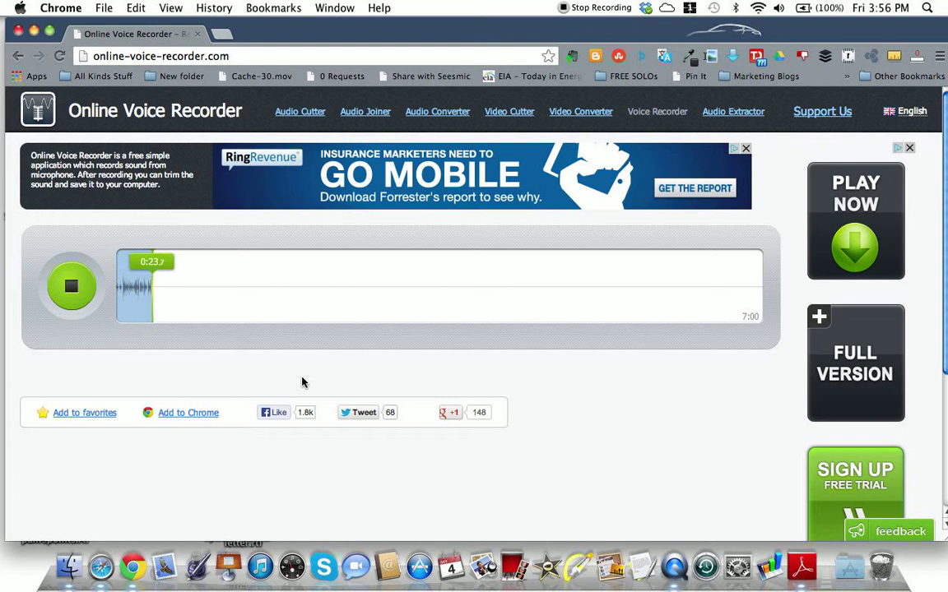
# - Stop recording and set the right trim handle at the waveform's end
pyautogui.click(74, 290)
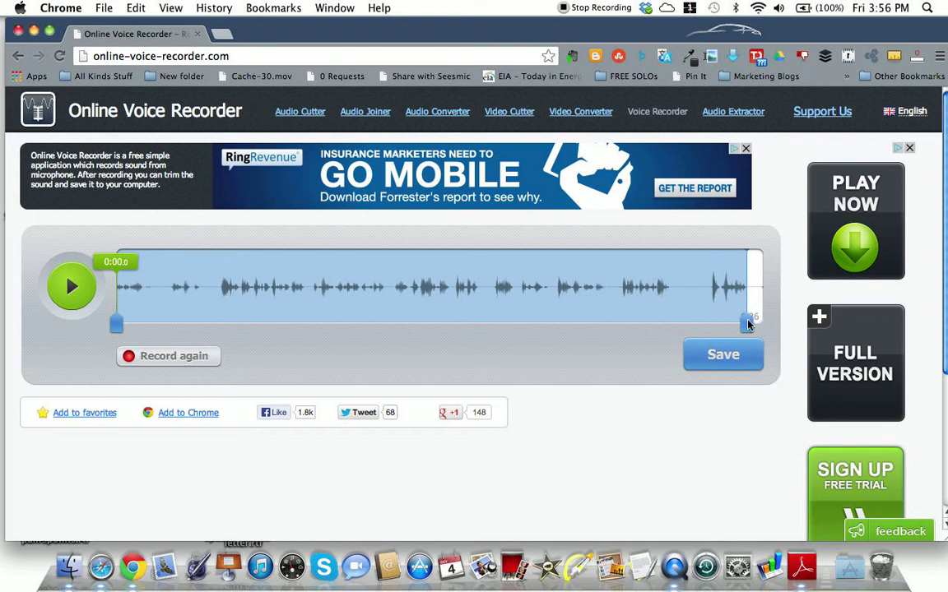
pyautogui.moveTo(746, 323); pyautogui.dragTo(764, 326)
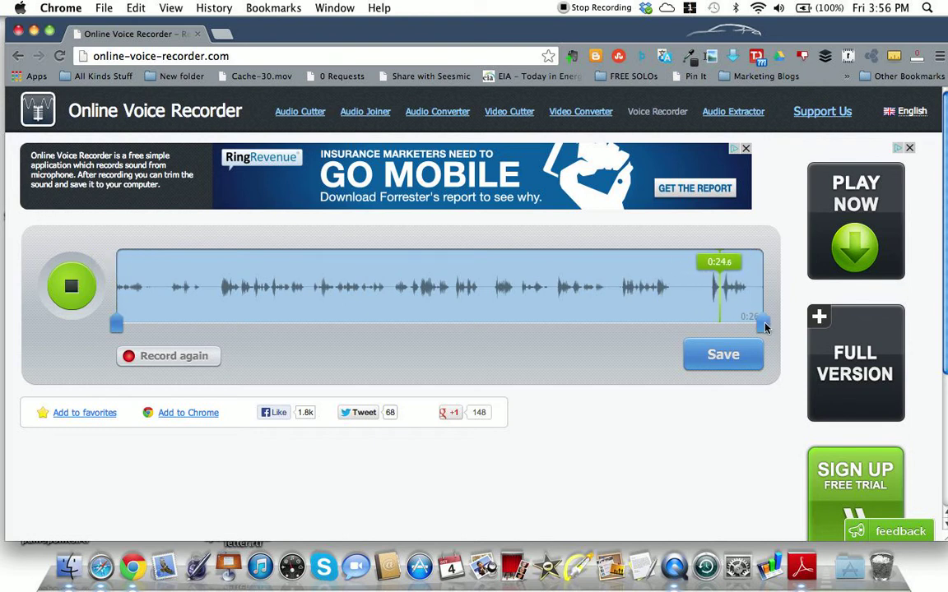
pyautogui.moveTo(764, 326); pyautogui.dragTo(758, 325)
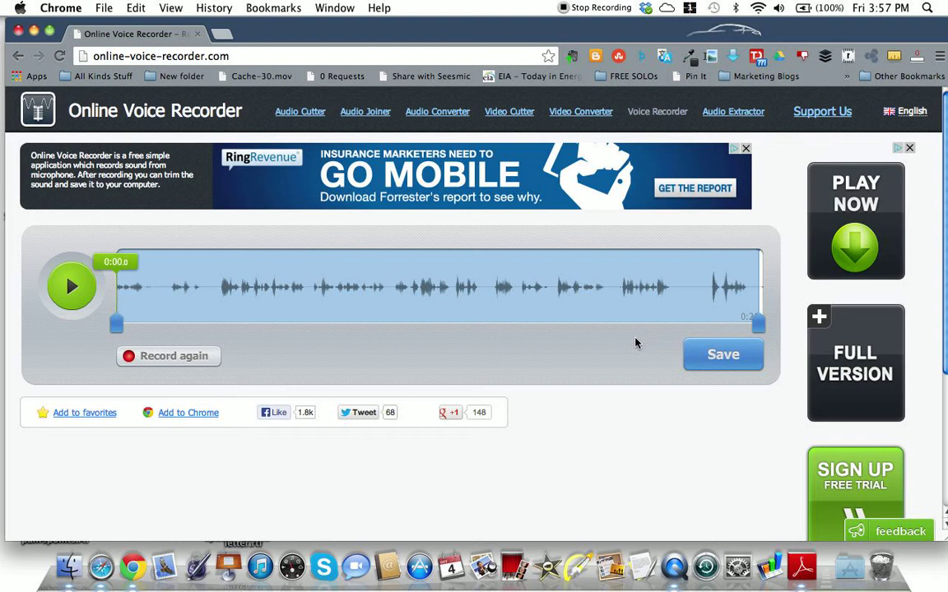
# - Process the clip as an mp3 and bring up its download prompt for the Desktop
pyautogui.click(704, 356)
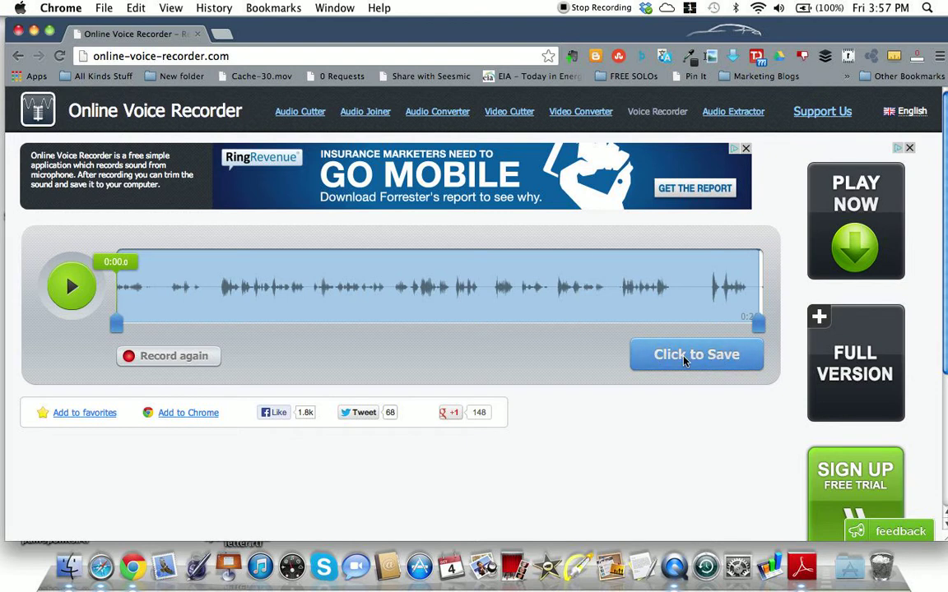
pyautogui.click(685, 360)
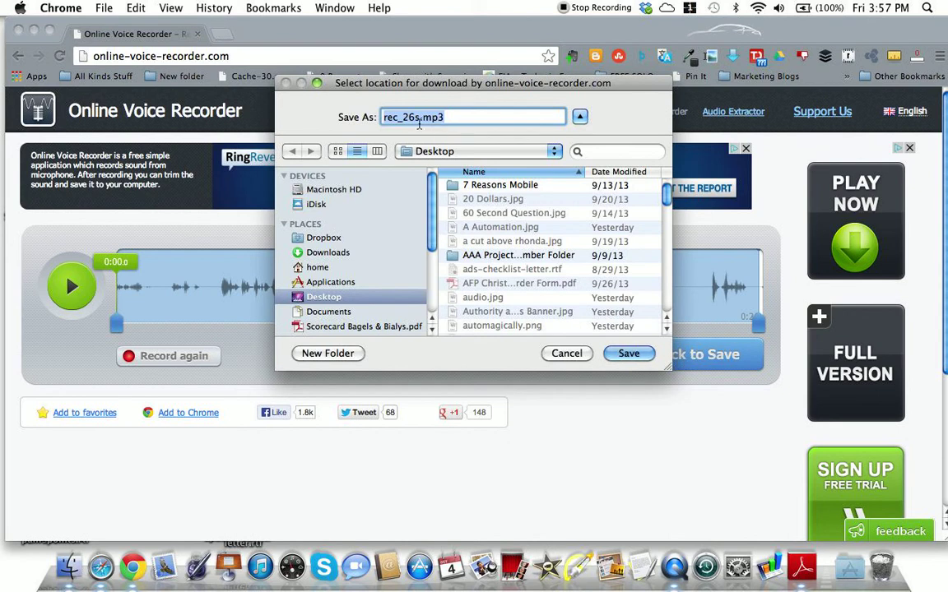
# - Rename rec_26s to test-voice-recording and save the mp3 to the Desktop
pyautogui.press('Right')
pyautogui.press('BackSpace')
pyautogui.press('BackSpace')
pyautogui.press('BackSpace')
pyautogui.press('BackSpace')
pyautogui.press('BackSpace')
pyautogui.press('BackSpace')
pyautogui.press('BackSpace')
pyautogui.write('voice')
pyautogui.press('BackSpace')
pyautogui.press('BackSpace')
pyautogui.press('BackSpace')
pyautogui.press('BackSpace')
pyautogui.press('BackSpace')
pyautogui.write('test-')
pyautogui.write('voice-re')
pyautogui.write('cordin')
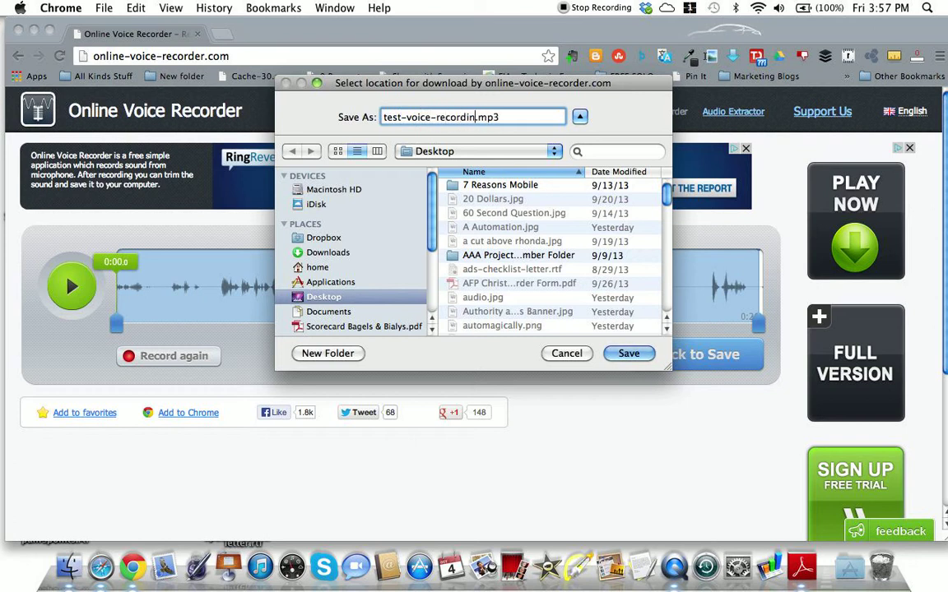
pyautogui.write('g')
pyautogui.click(631, 353)
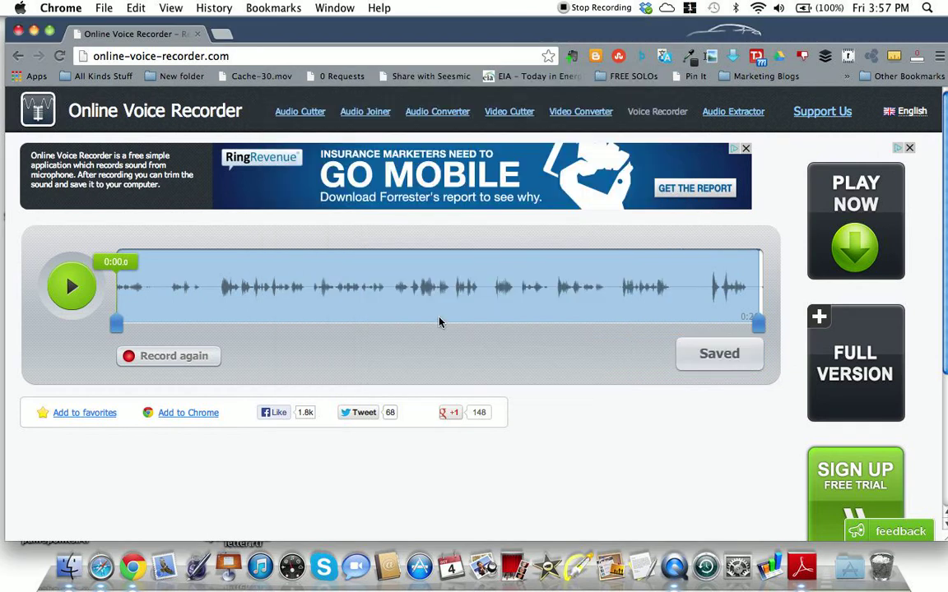